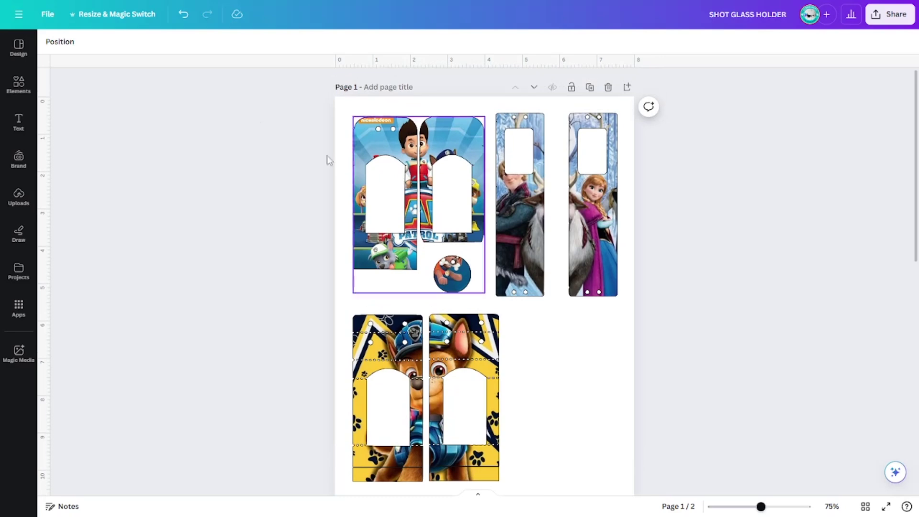
Look over the themed shot glass holder layouts on page 1 and the blank landscape-filled versions on page 2.
scroll(632, 378, "down", 1)
left_click(587, 377)
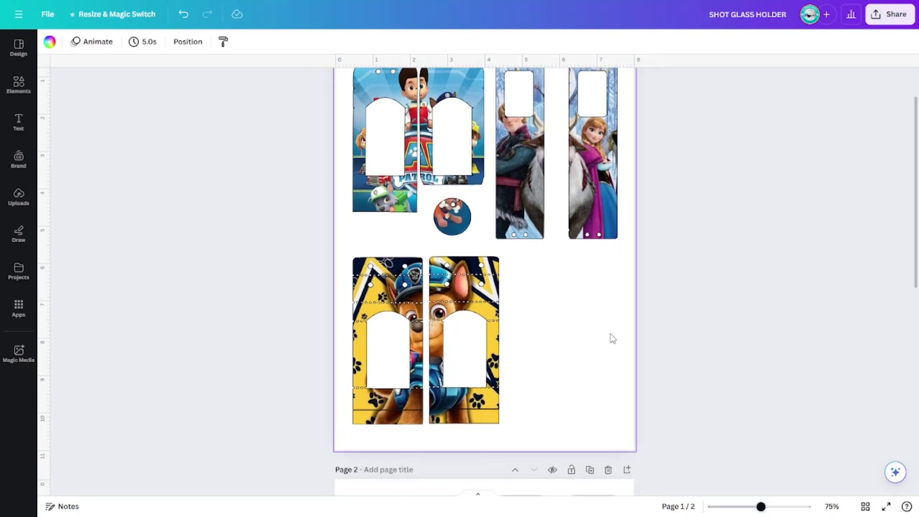
scroll(610, 337, "up", 1)
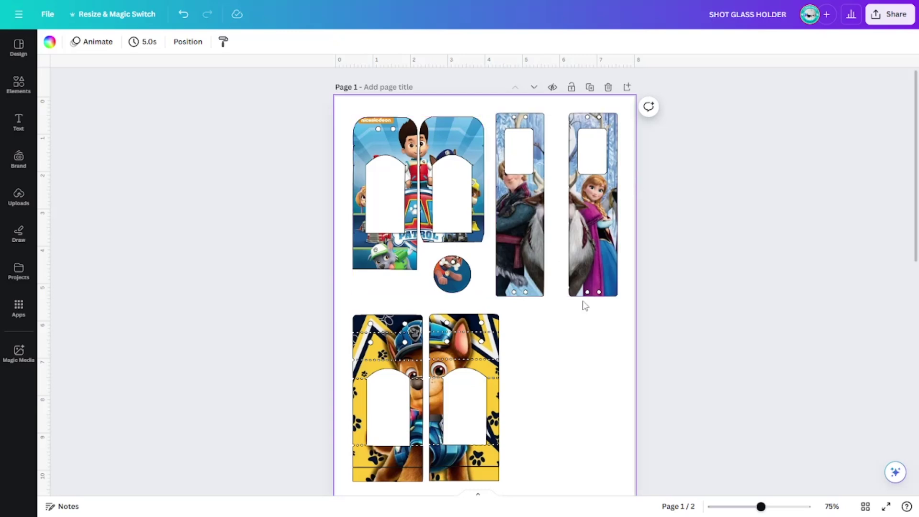
scroll(570, 299, "down", 3)
scroll(524, 273, "up", 3)
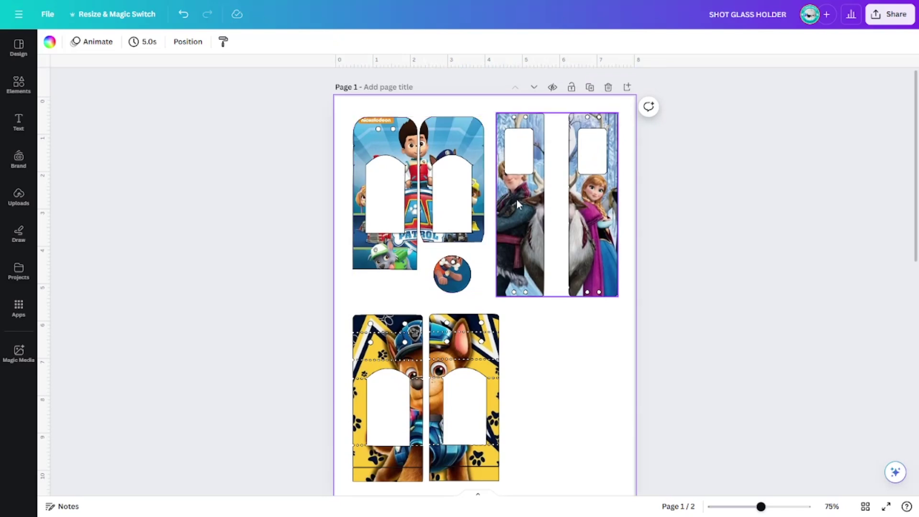
scroll(526, 236, "down", 12)
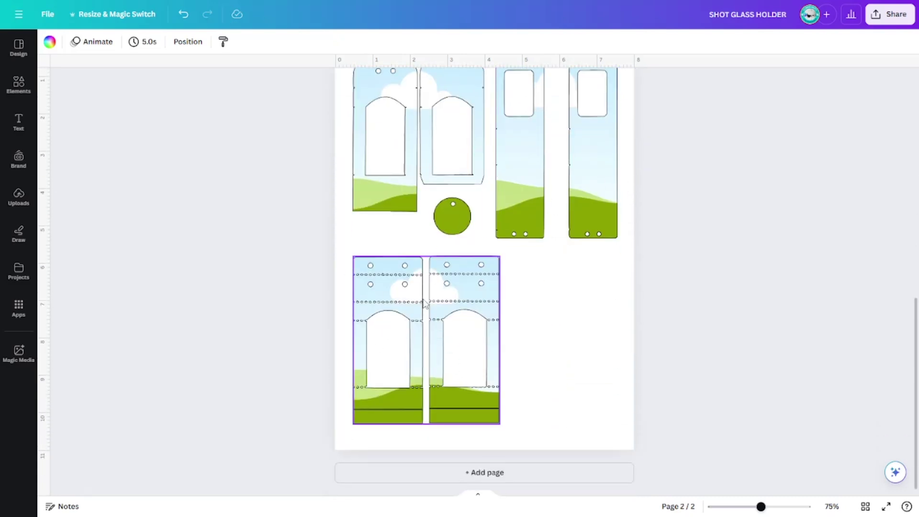
scroll(514, 314, "up", 5)
left_click(479, 182)
scroll(551, 239, "up", 3)
left_click(572, 284)
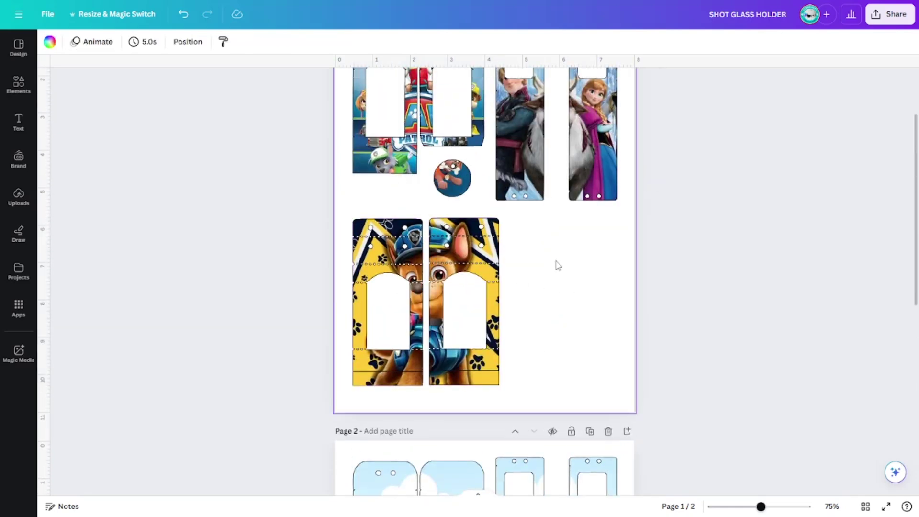
scroll(560, 271, "down", 3)
left_click_drag(450, 154, 476, 165)
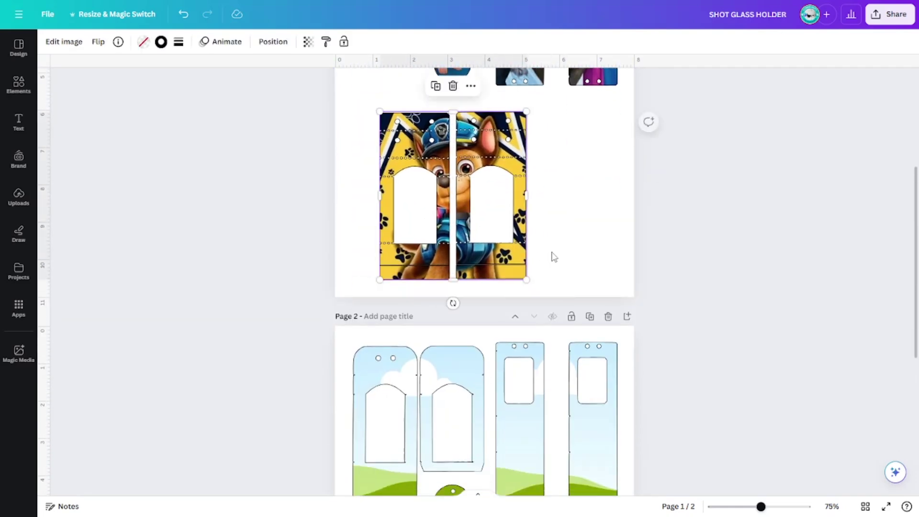
scroll(476, 165, "up", 3)
left_click_drag(476, 280, 497, 293)
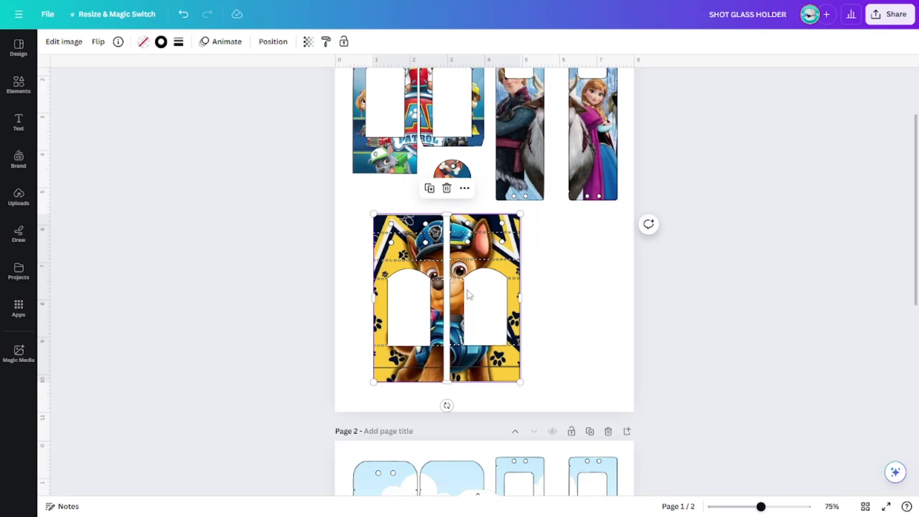
key("ctrl+z")
left_click(540, 295)
Nudge the lower pair of arched-window holder pieces slightly right and up on page 1, and its blank counterpart likewise on page 2.
left_click_drag(458, 294, 466, 292)
scroll(627, 301, "down", 4)
scroll(626, 301, "down", 5)
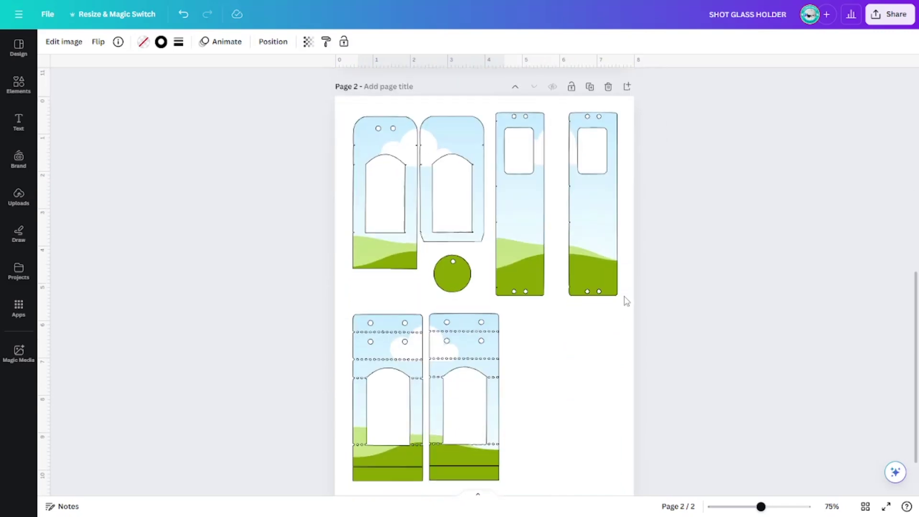
left_click(475, 314)
left_click_drag(443, 328, 448, 324)
key("Escape")
left_click(448, 324)
left_click(530, 328)
left_click(443, 318)
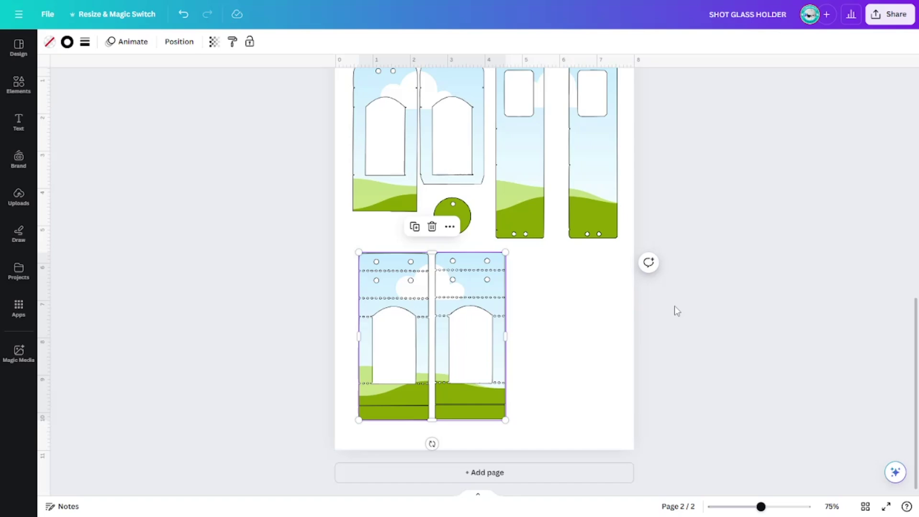
Move the blue Paw Patrol holder set on page 1 slightly up, level with the top of the Frozen pieces.
scroll(674, 306, "up", 5)
scroll(675, 306, "down", 3)
scroll(675, 306, "up", 8)
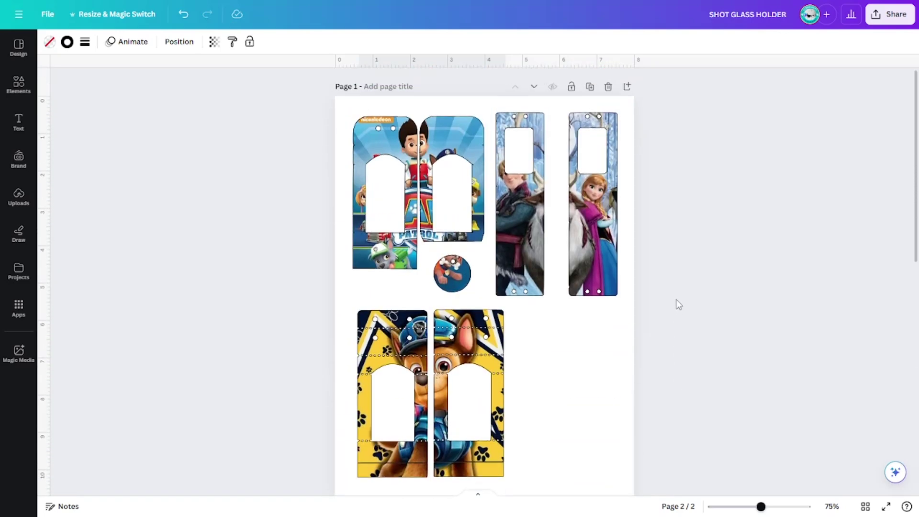
left_click_drag(418, 199, 417, 196)
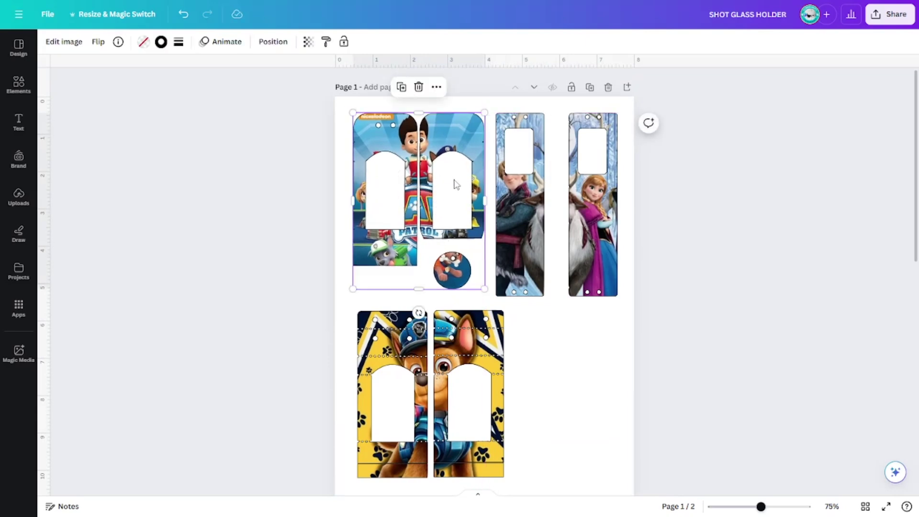
left_click_drag(454, 276, 454, 274)
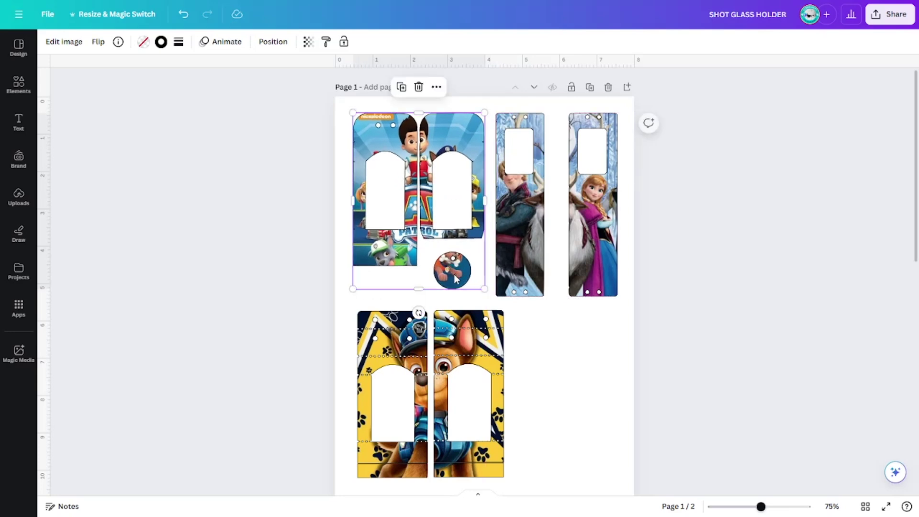
left_click(536, 361)
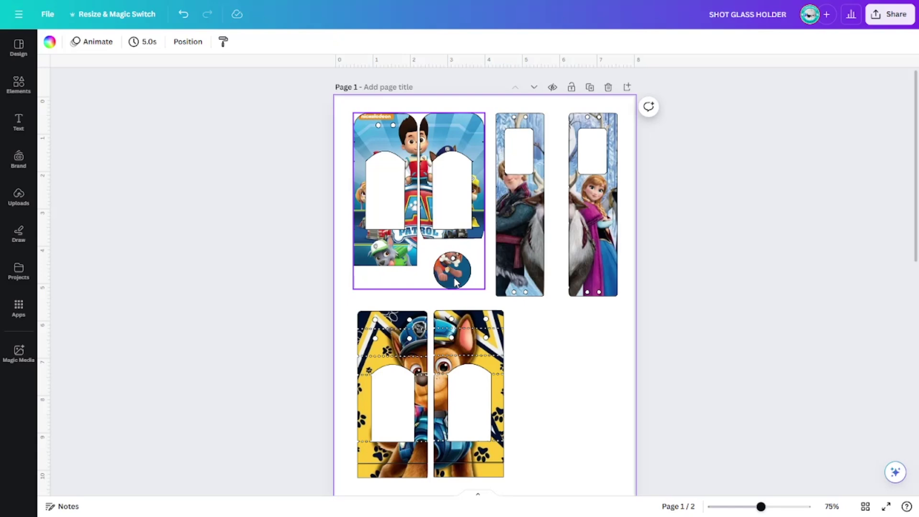
Move the Frozen-themed holder pieces on page 1 slightly left, keeping them level with the Paw Patrol set.
left_click(597, 234)
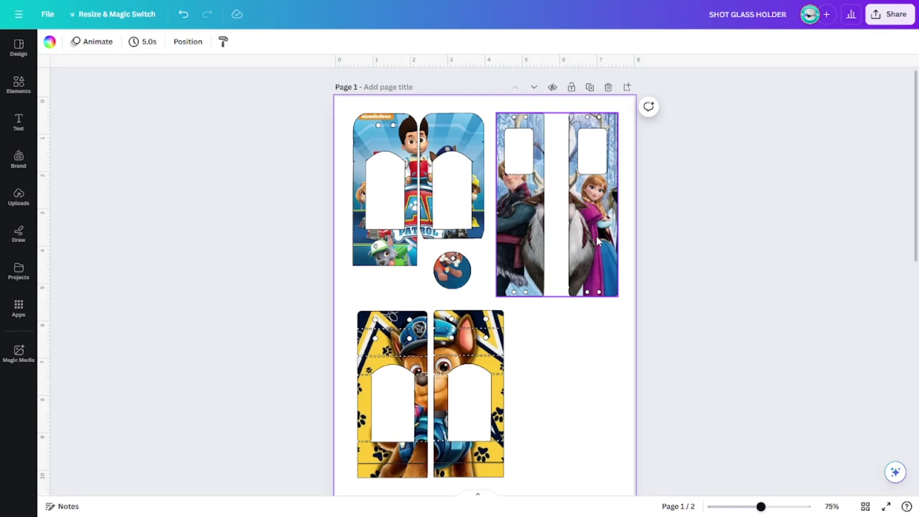
left_click_drag(582, 203, 577, 225)
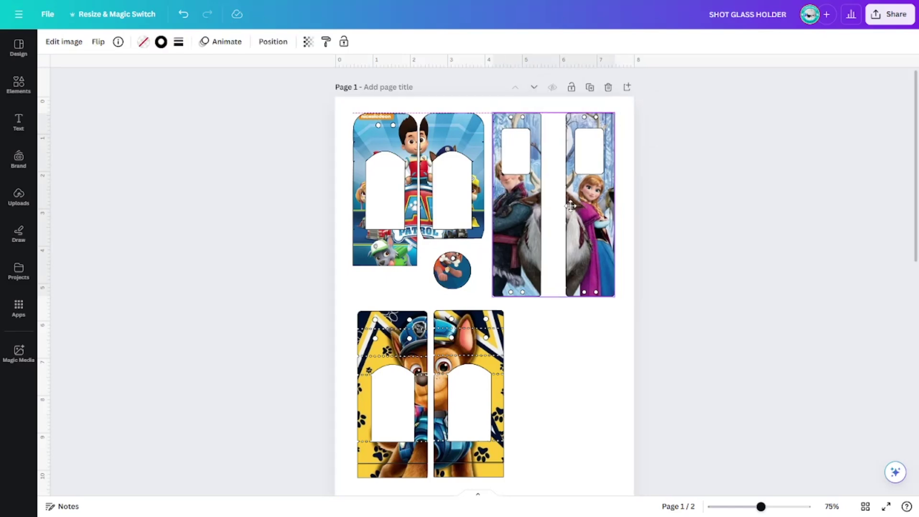
scroll(581, 326, "down", 3)
left_click(581, 308)
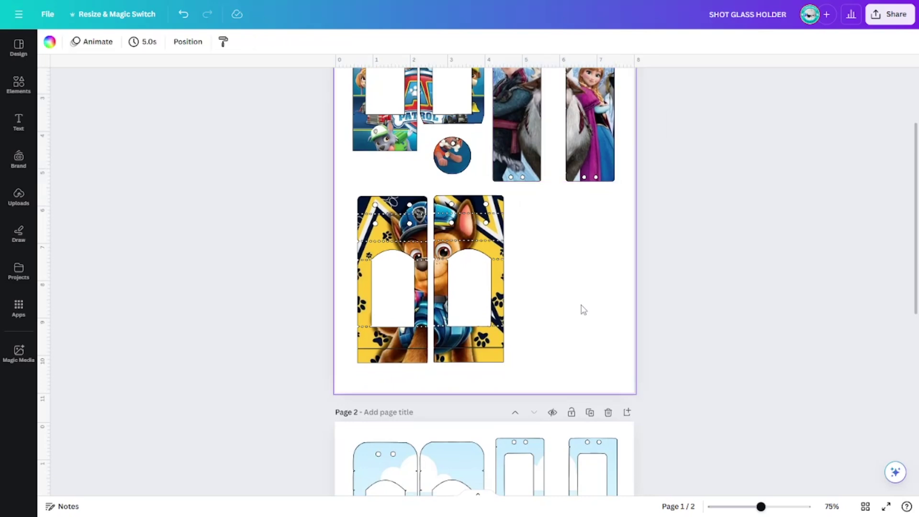
Compare the themed holder designs on page 1 with the matching blank templates on page 2.
scroll(581, 308, "down", 2)
scroll(582, 309, "down", 3)
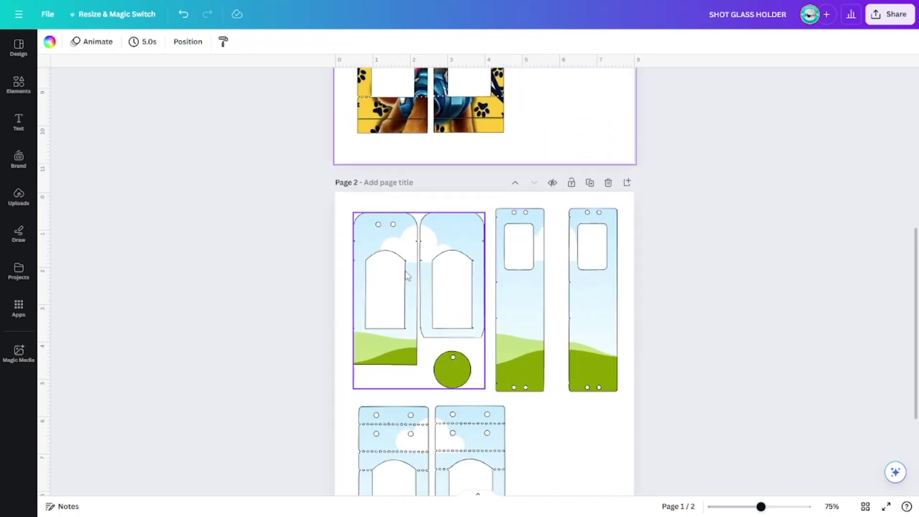
scroll(568, 359, "down", 3)
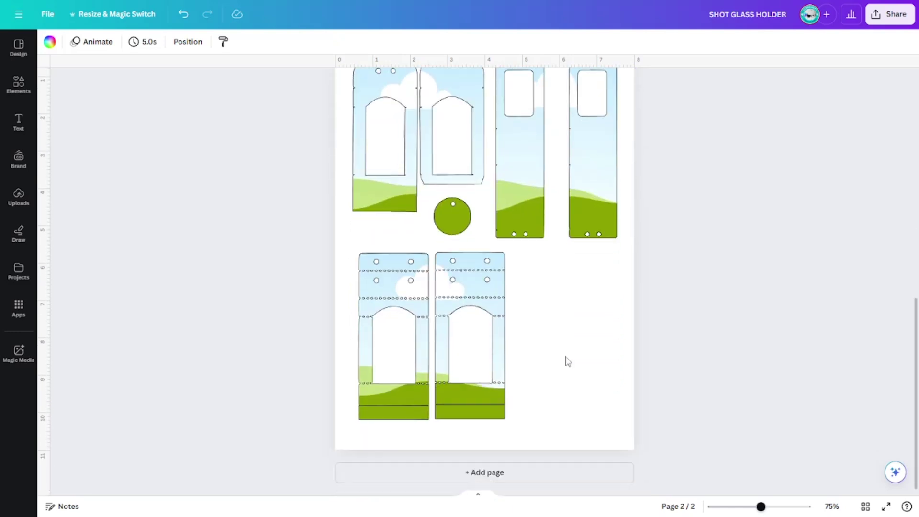
scroll(567, 359, "up", 6)
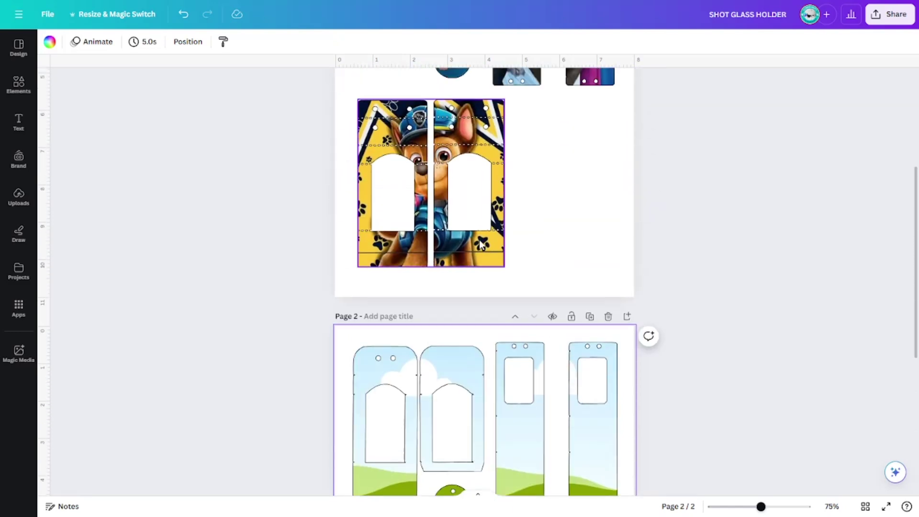
left_click(477, 236)
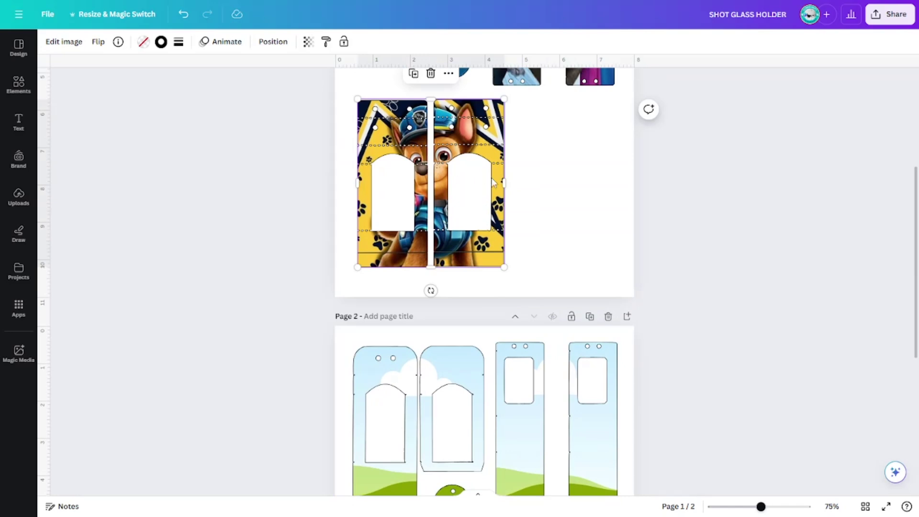
left_click(550, 265)
scroll(550, 265, "up", 3)
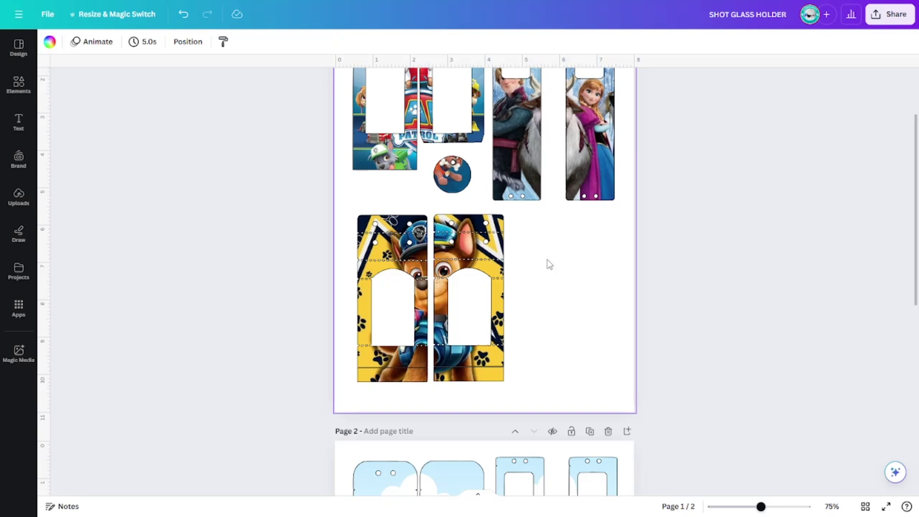
scroll(550, 264, "up", 3)
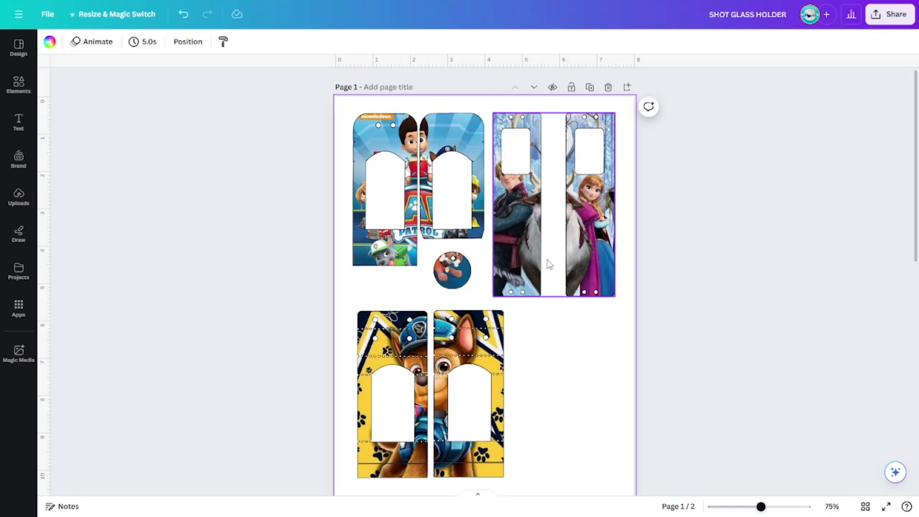
scroll(550, 265, "down", 2)
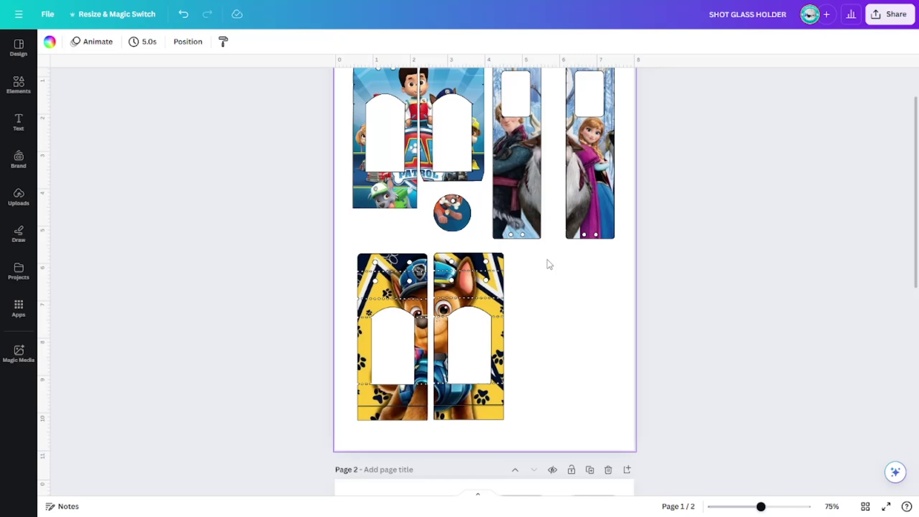
scroll(515, 294, "down", 4)
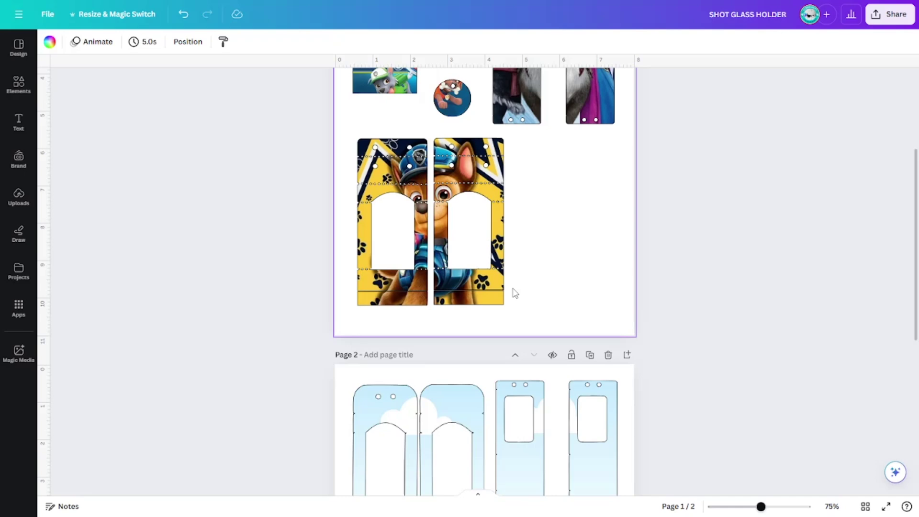
scroll(516, 294, "up", 2)
scroll(516, 293, "down", 6)
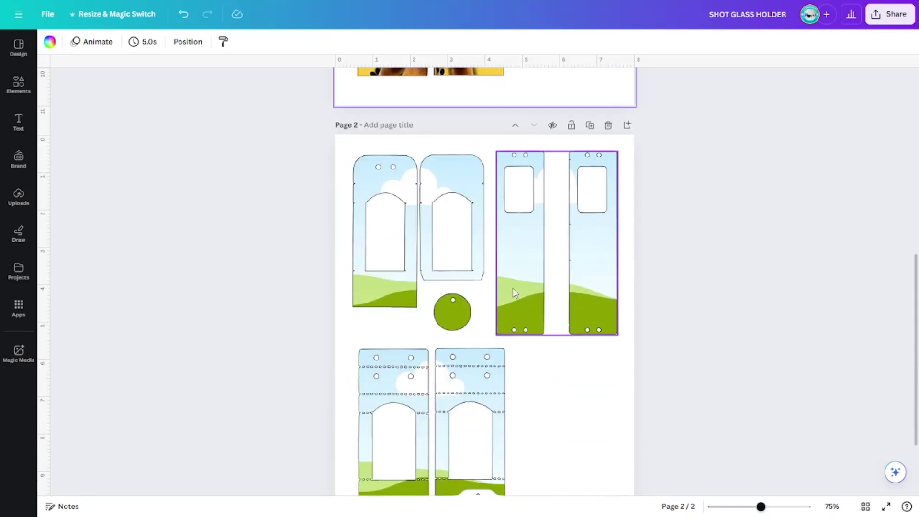
scroll(544, 383, "down", 2)
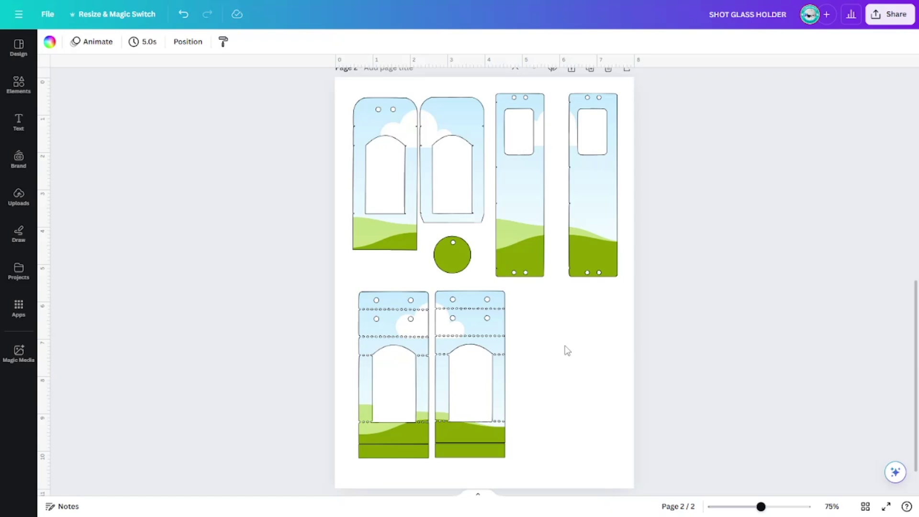
scroll(567, 351, "up", 8)
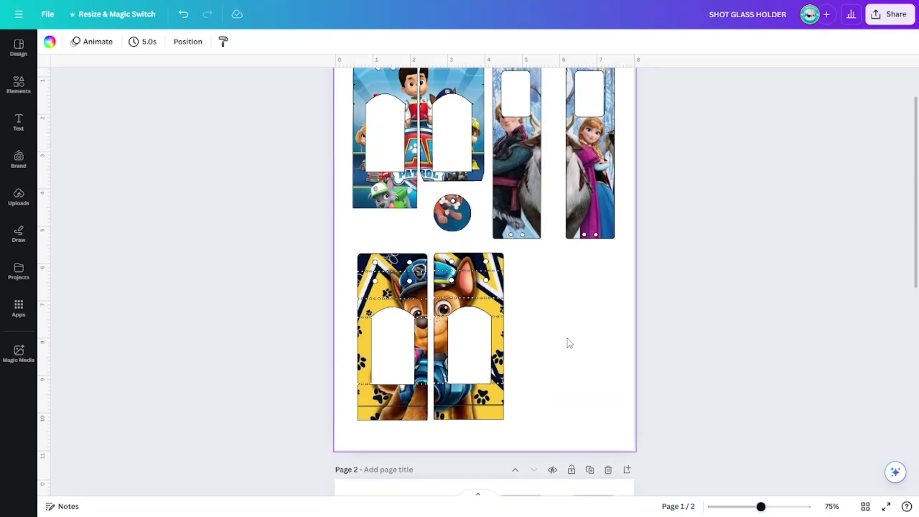
scroll(569, 343, "down", 8)
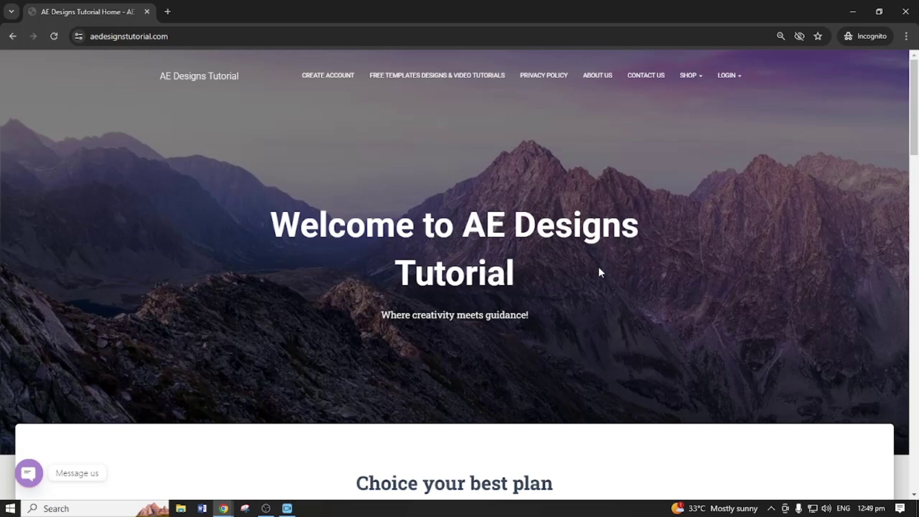
Look over the AE Designs Tutorial home page and its Free, Standard and Premium plans in the browser.
scroll(598, 298, "down", 1)
scroll(598, 297, "up", 1)
scroll(599, 294, "down", 6)
scroll(600, 295, "up", 3)
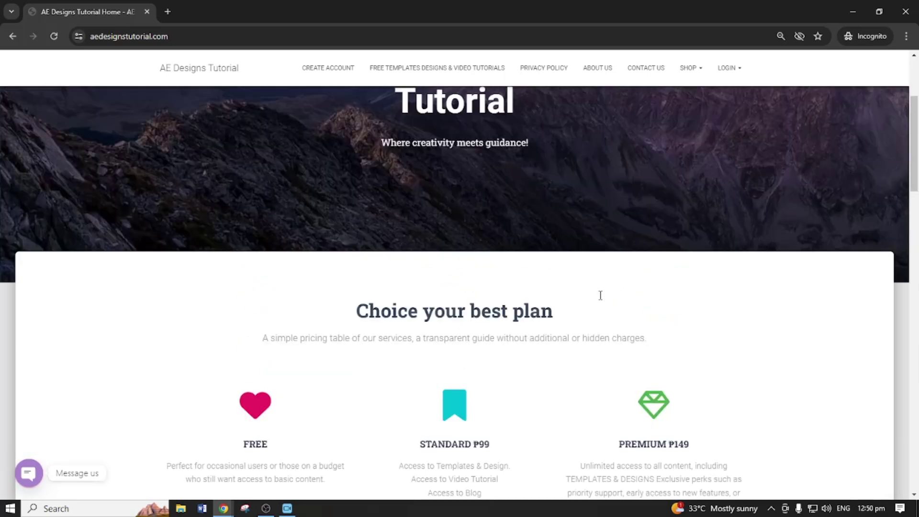
scroll(602, 300, "up", 2)
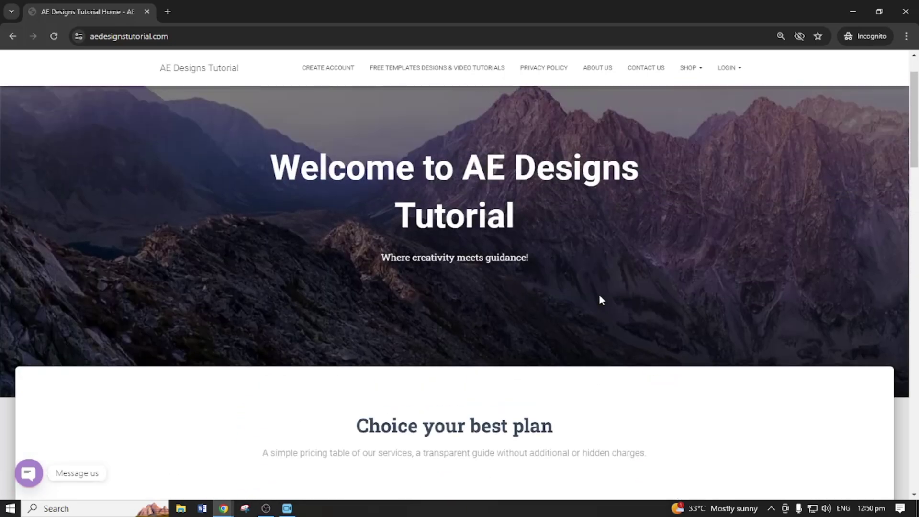
scroll(602, 300, "down", 1)
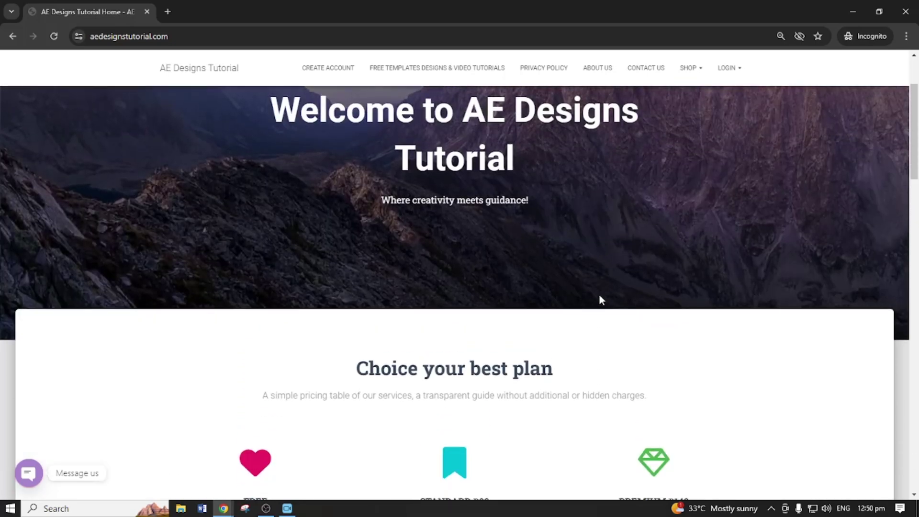
scroll(601, 296, "up", 2)
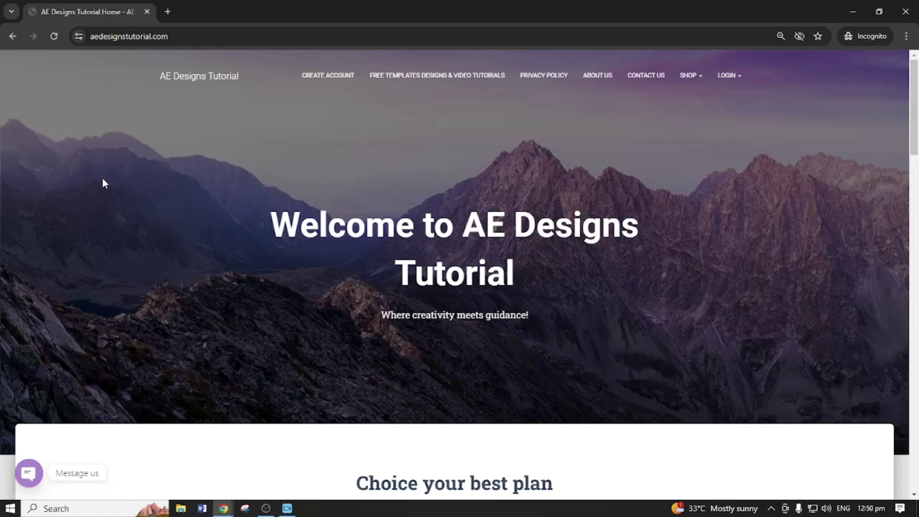
Log in to the AE Designs Tutorial site with the account username and password.
left_click(732, 80)
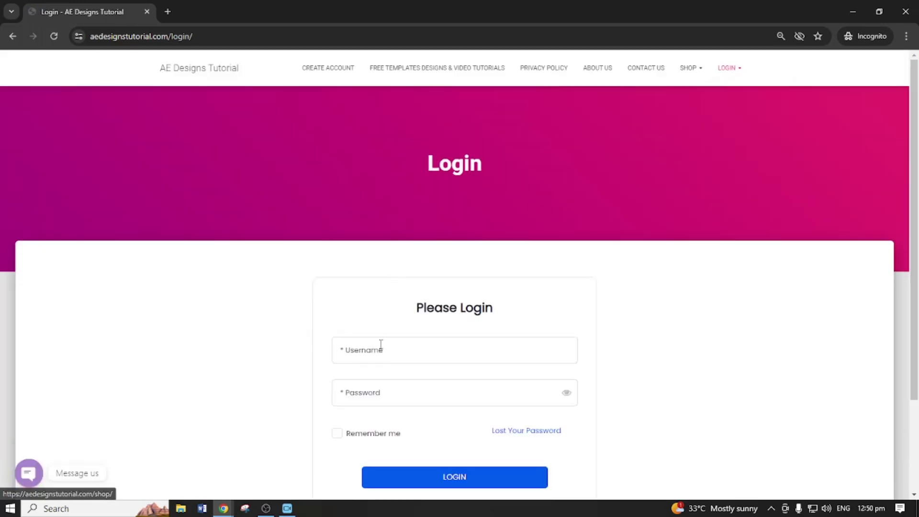
left_click(380, 347)
type("amerah")
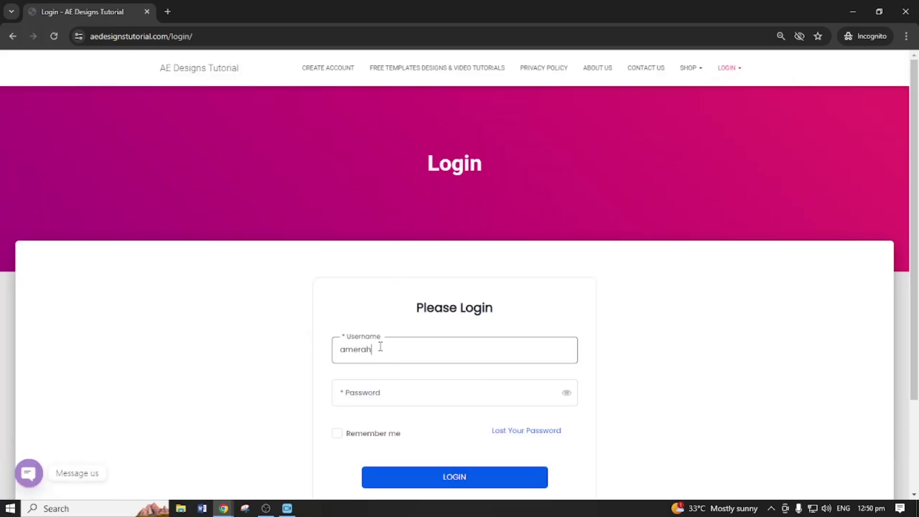
type("16")
left_click(404, 400)
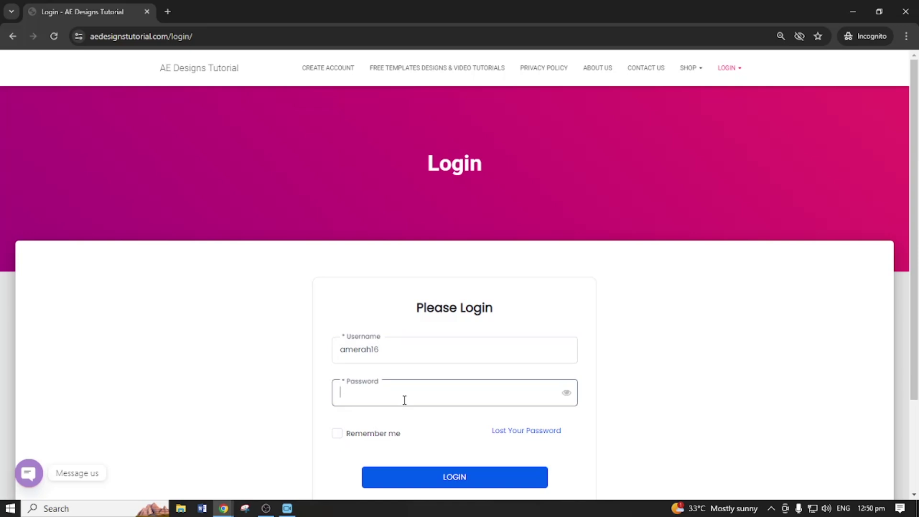
type("•••••••••••")
left_click(457, 477)
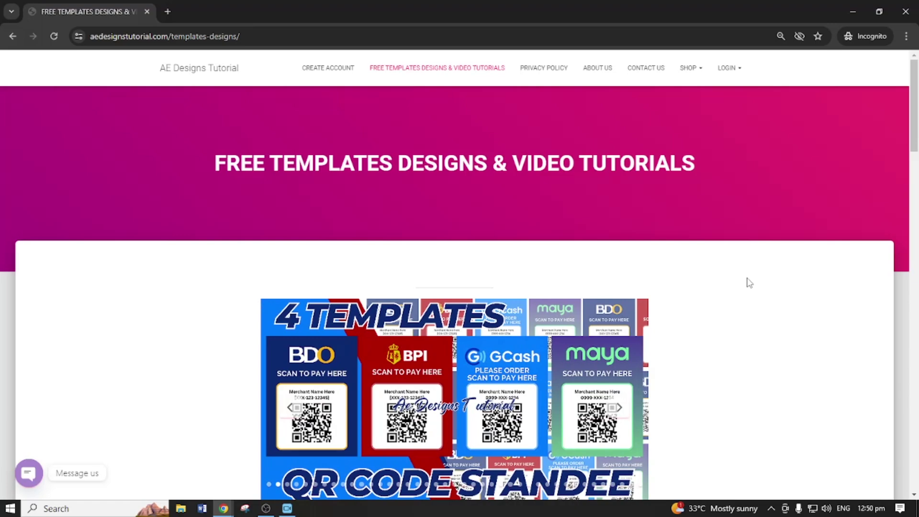
Browse the template posts listed on the Free Templates Designs & Video Tutorials page.
scroll(750, 283, "down", 3)
scroll(750, 283, "down", 2)
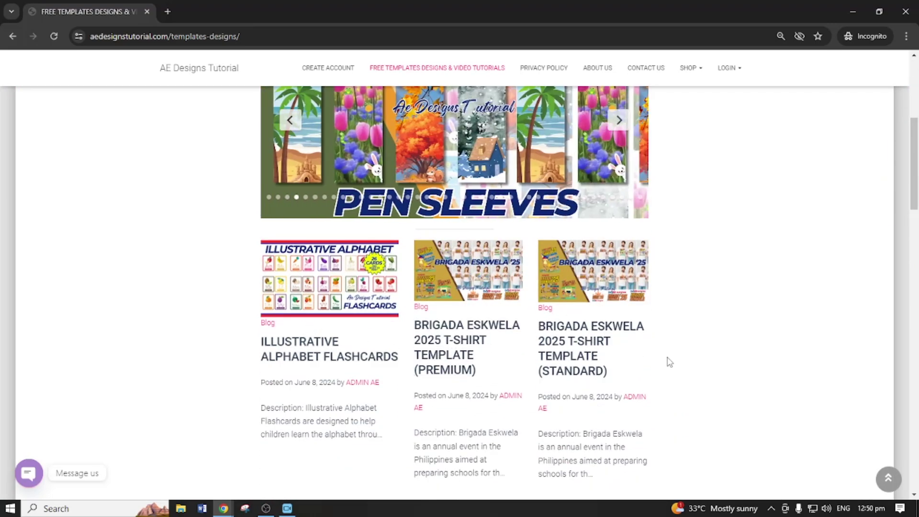
scroll(728, 358, "down", 2)
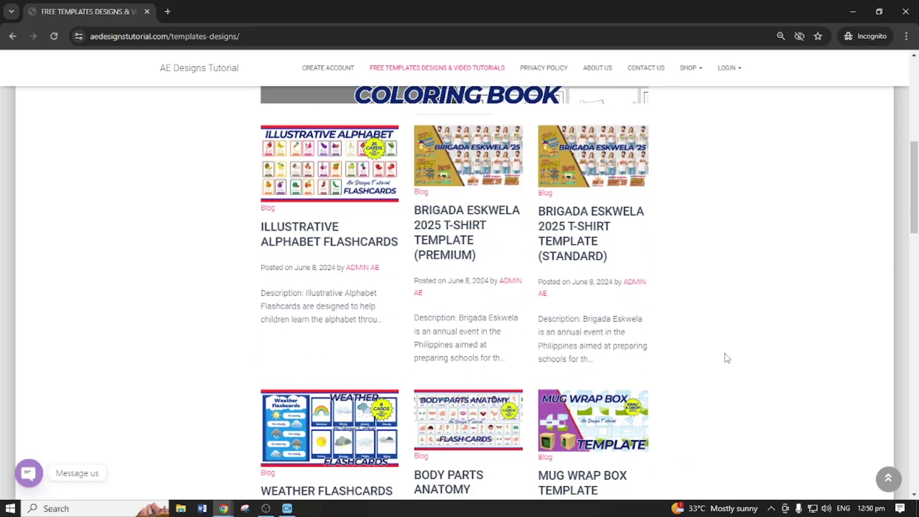
scroll(727, 357, "down", 3)
scroll(724, 358, "down", 2)
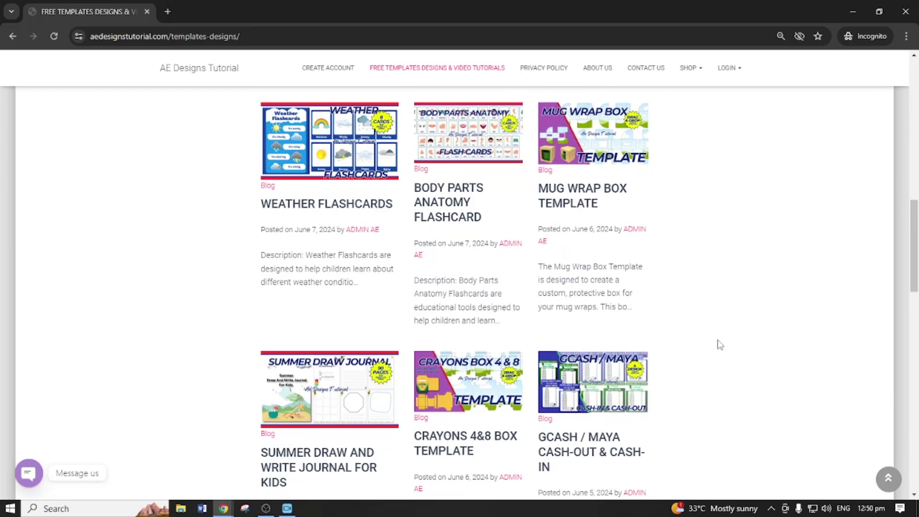